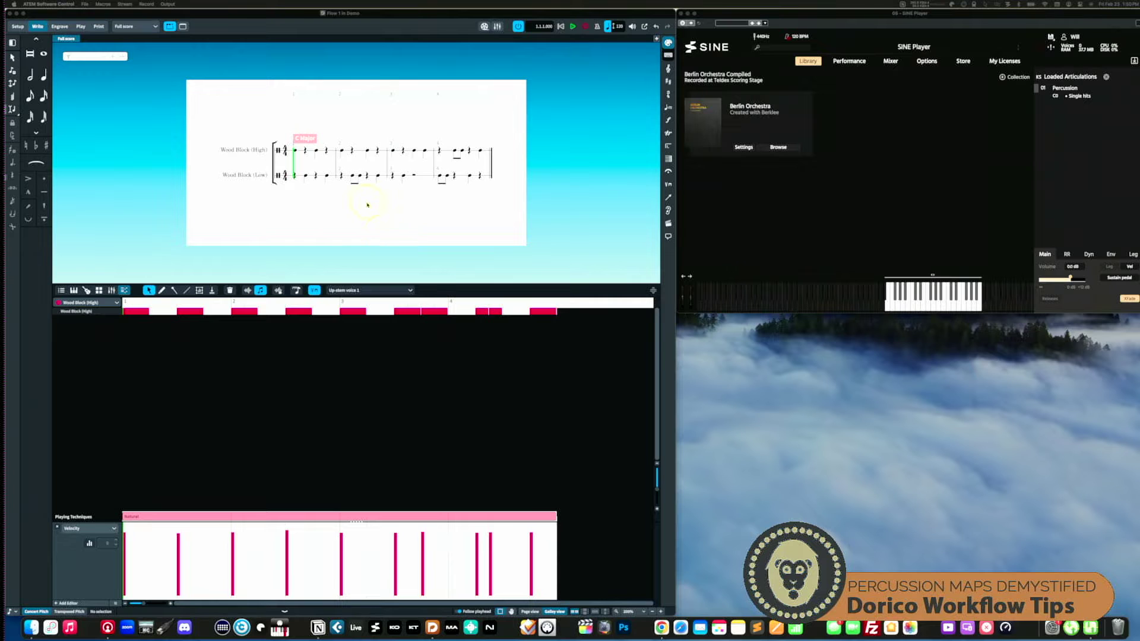
- Play back the wood block score starting from the first note in the upper staff
left_click(295, 152)
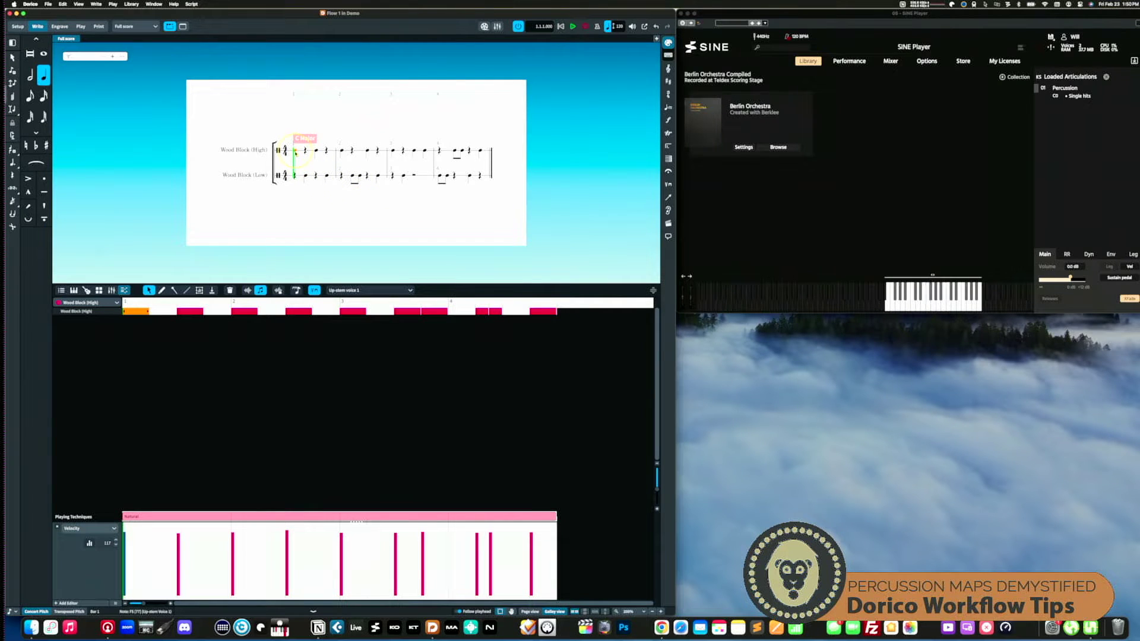
key("space")
key("space")
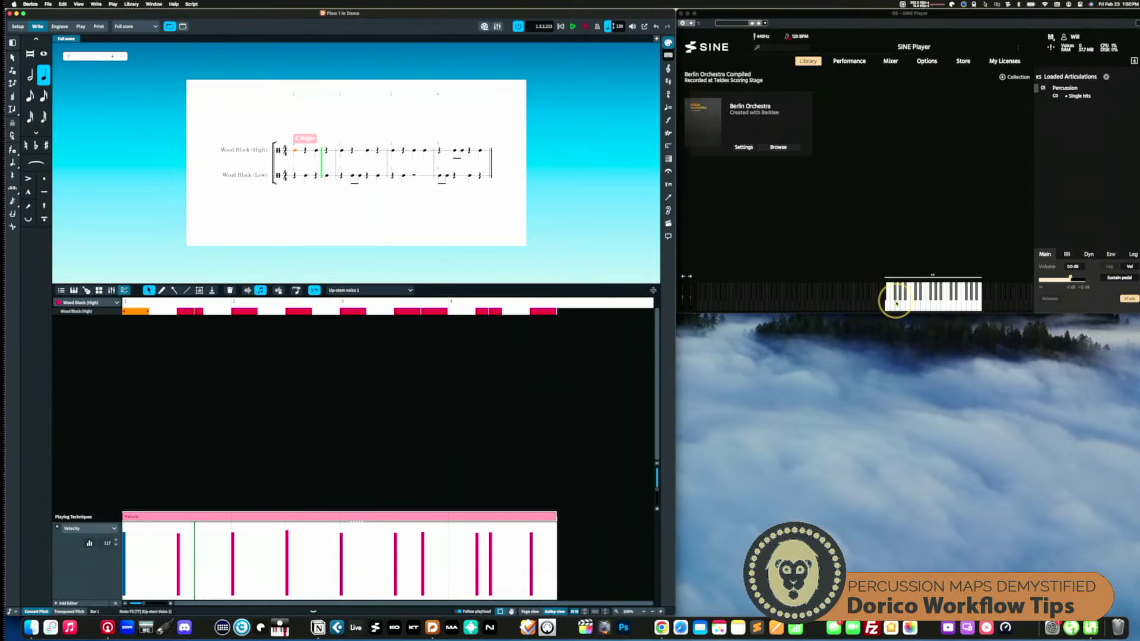
left_click(883, 302)
left_click(959, 301)
left_click(915, 303)
left_click(973, 306)
left_click(914, 312)
- Open SINE Unpitched Percussion under Library > Percussion Maps, listing only MIDI notes in use (76, 77)
left_click(113, 4)
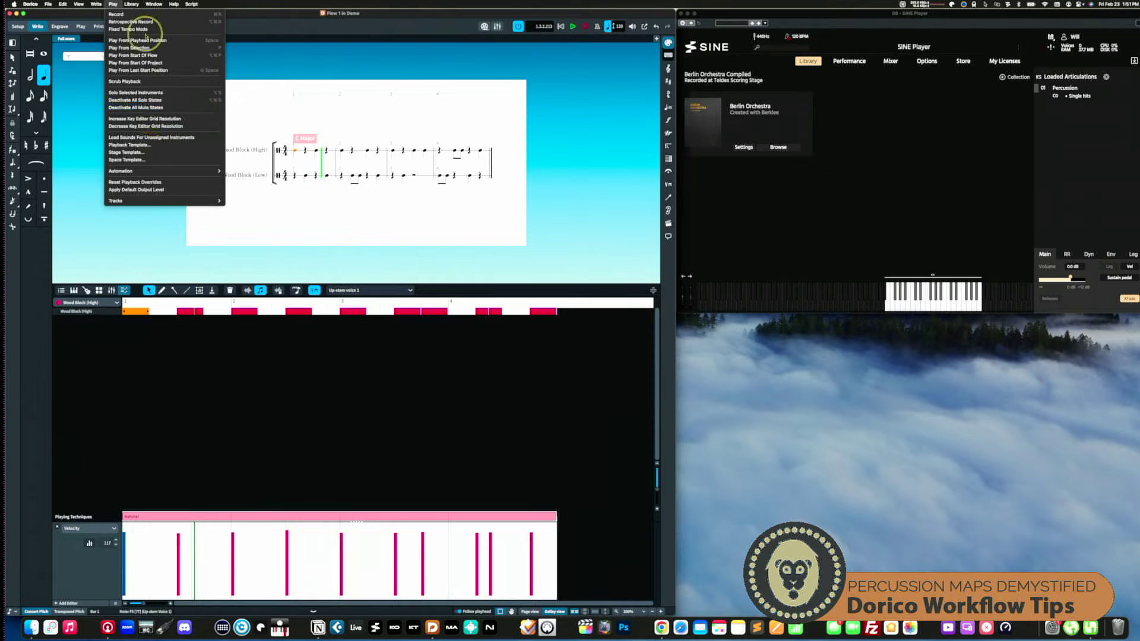
mouse_move(131, 5)
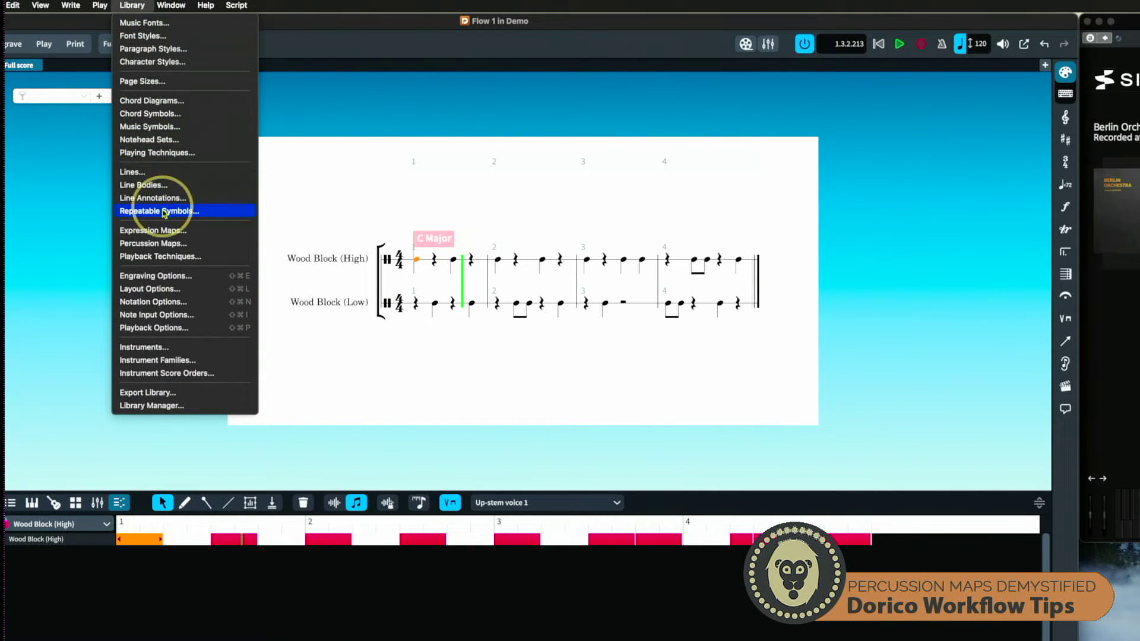
left_click(169, 243)
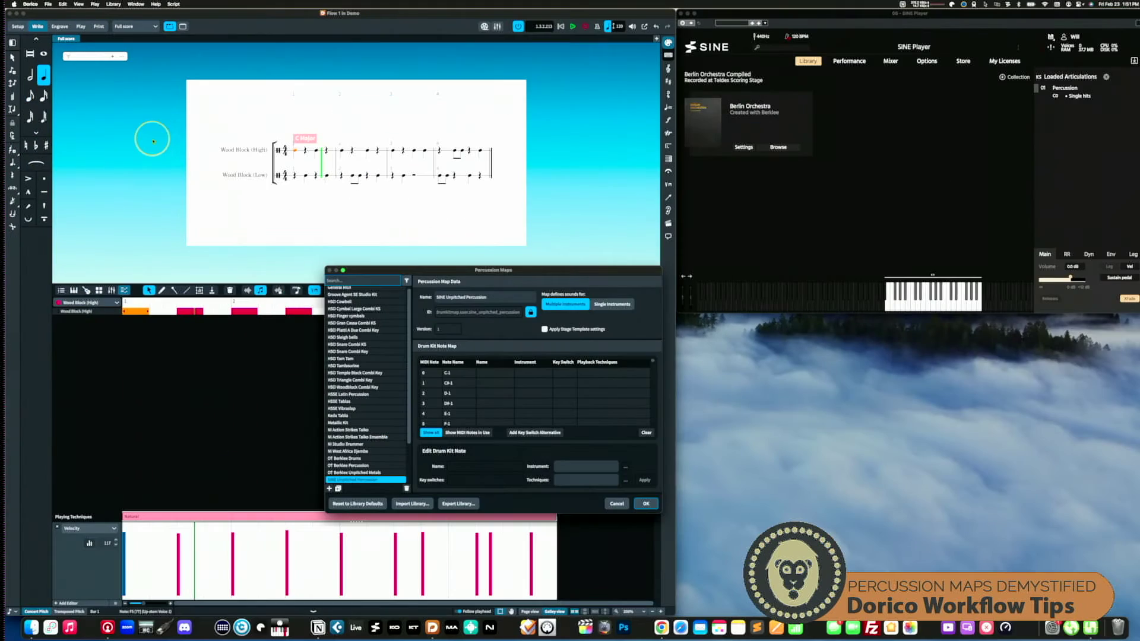
scroll(372, 458, "down", 3)
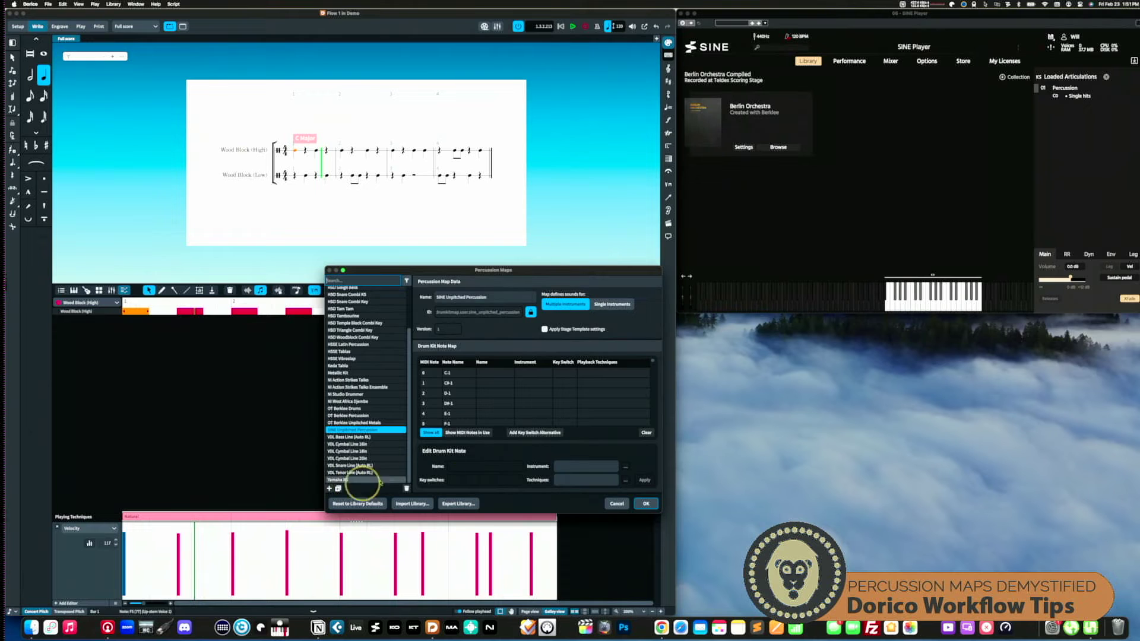
left_click(469, 433)
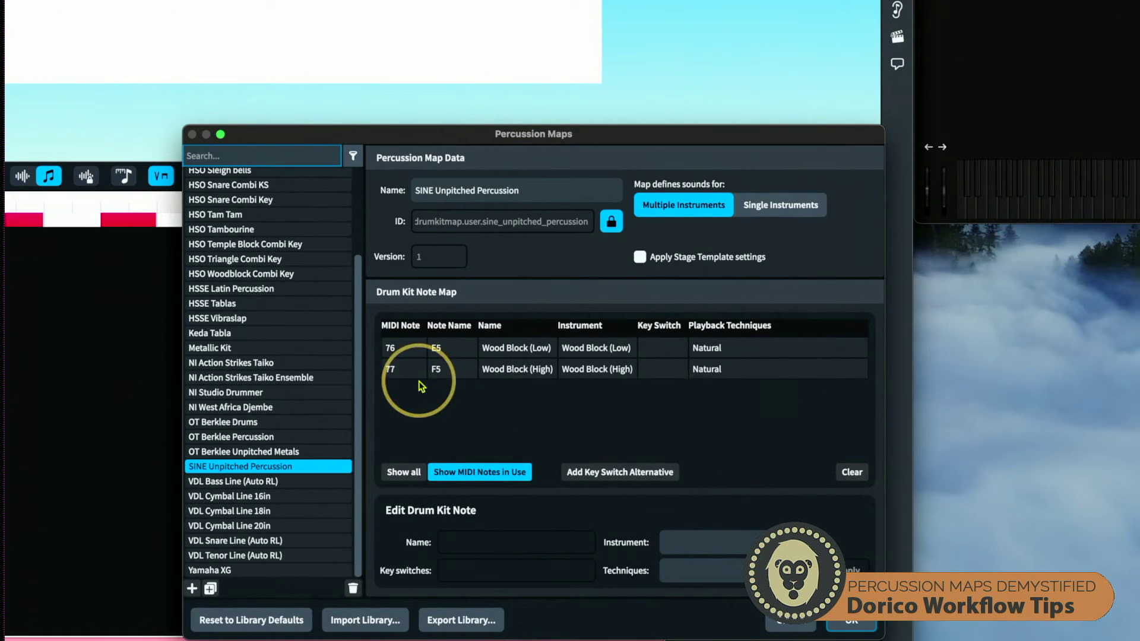
- Show all MIDI notes in the Drum Kit Note Map and scroll to rows 75–80
left_click(407, 472)
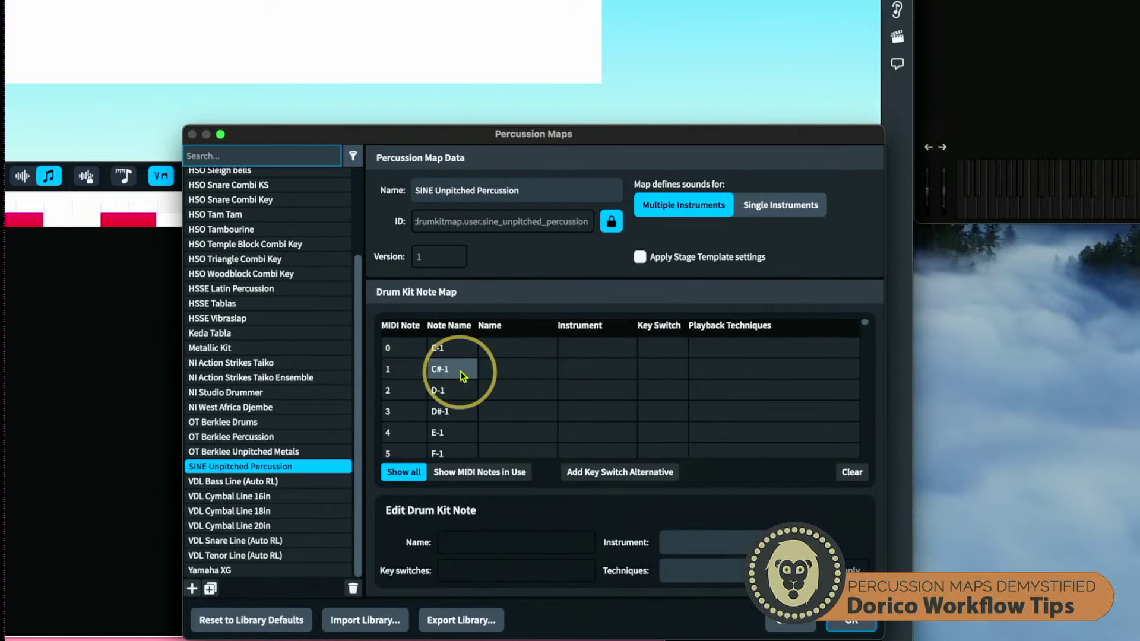
scroll(448, 433, "down", 20)
scroll(455, 440, "down", 15)
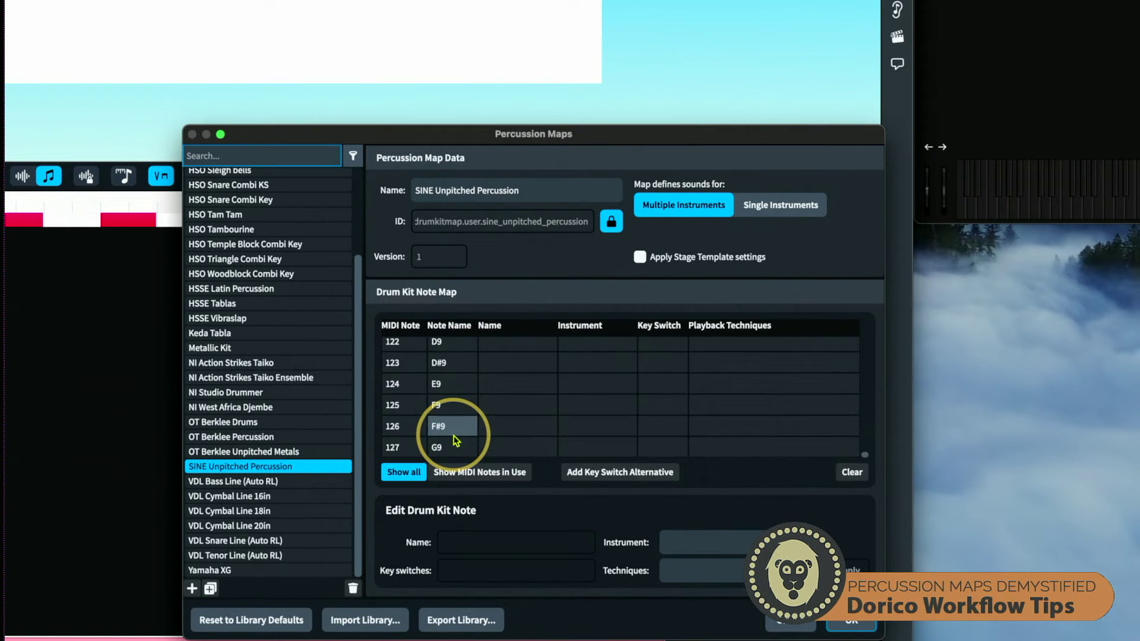
scroll(514, 441, "up", 5)
scroll(515, 441, "up", 20)
scroll(515, 440, "down", 20)
scroll(515, 441, "up", 20)
scroll(515, 441, "down", 13)
scroll(515, 440, "down", 1)
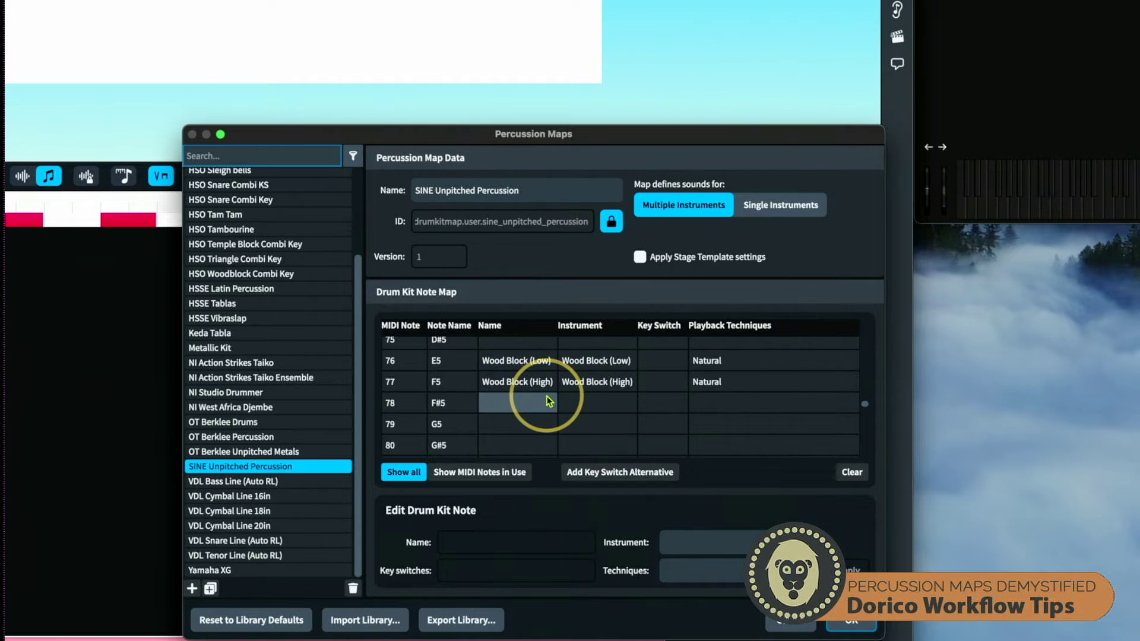
- Select MIDI note 78 (F#5) and bring up its percussion instrument picker
left_click(492, 408)
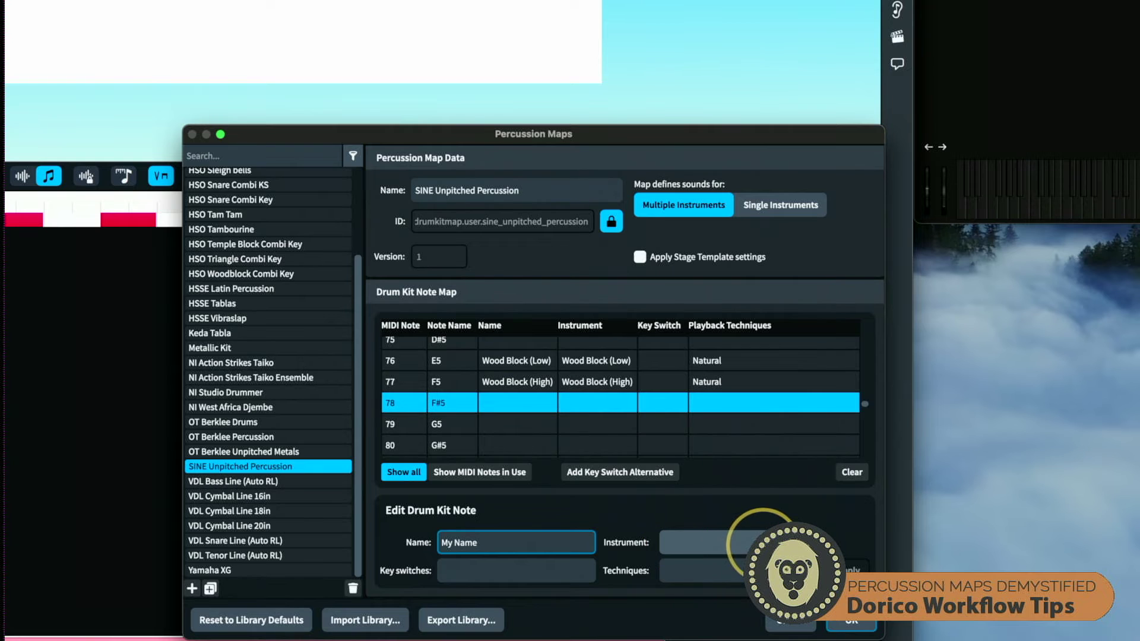
left_click(807, 541)
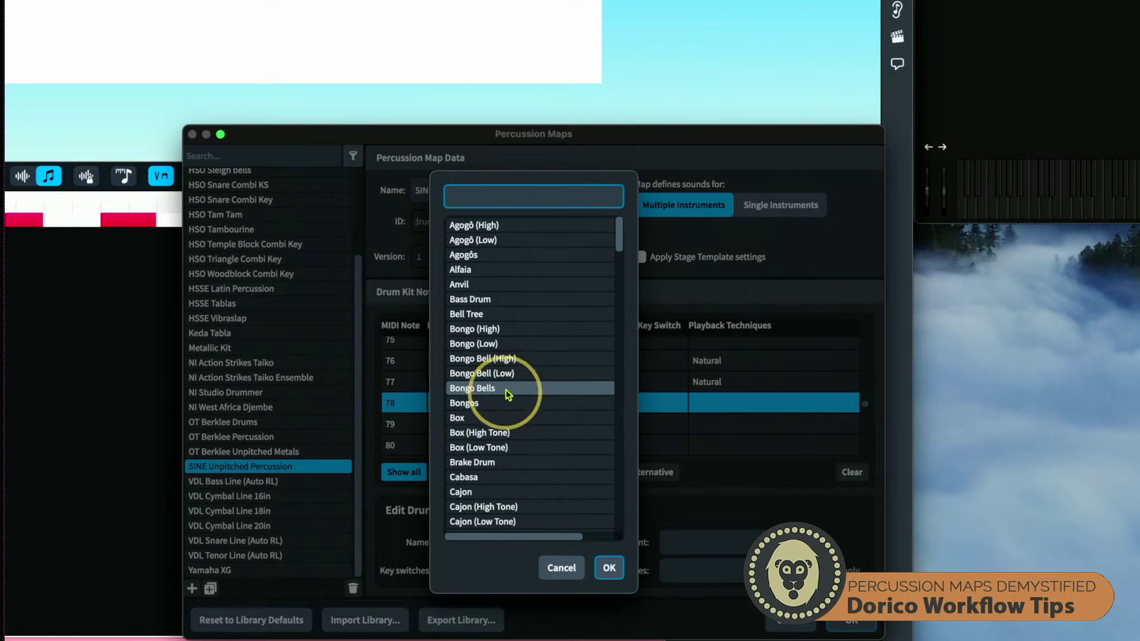
- Set note 78's instrument to Cajon with the Natural playback technique
left_click(483, 492)
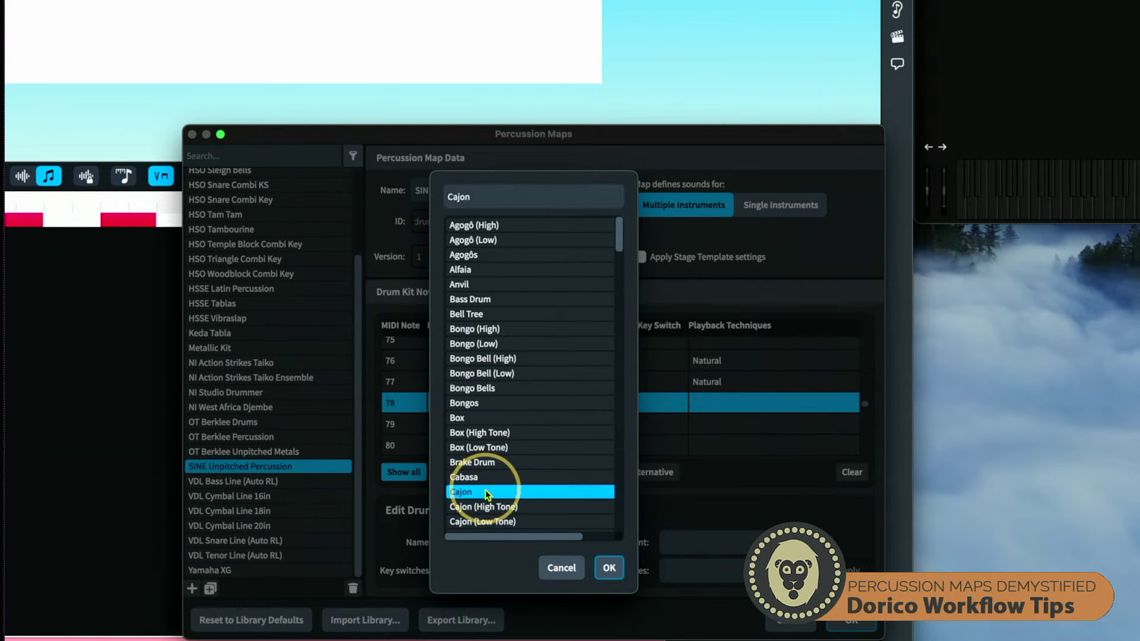
left_click(610, 567)
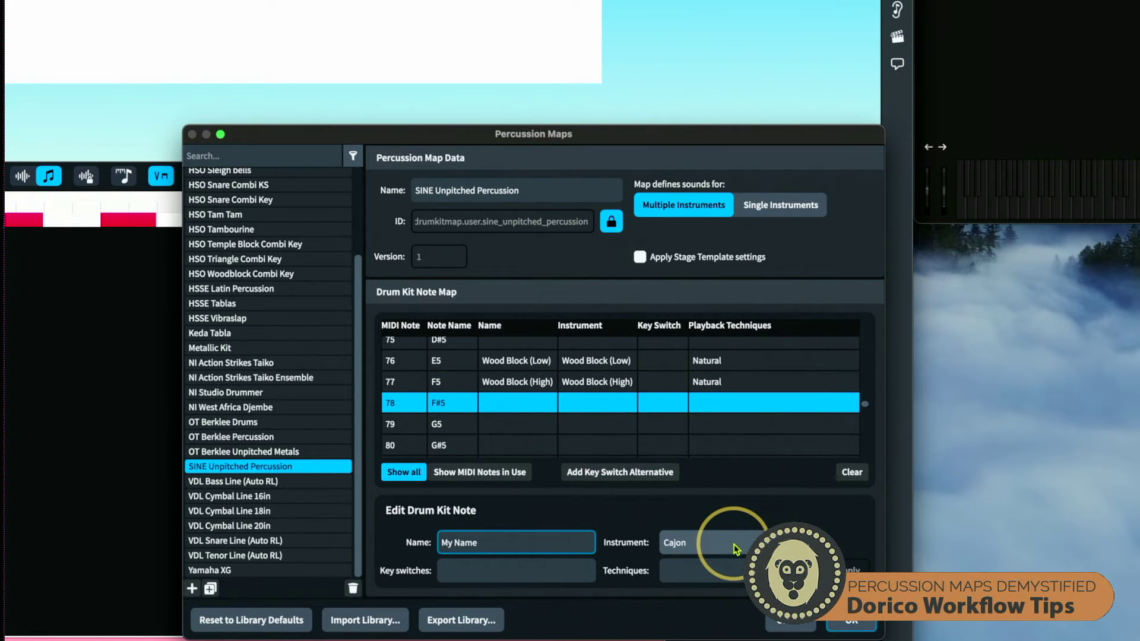
left_click(700, 570)
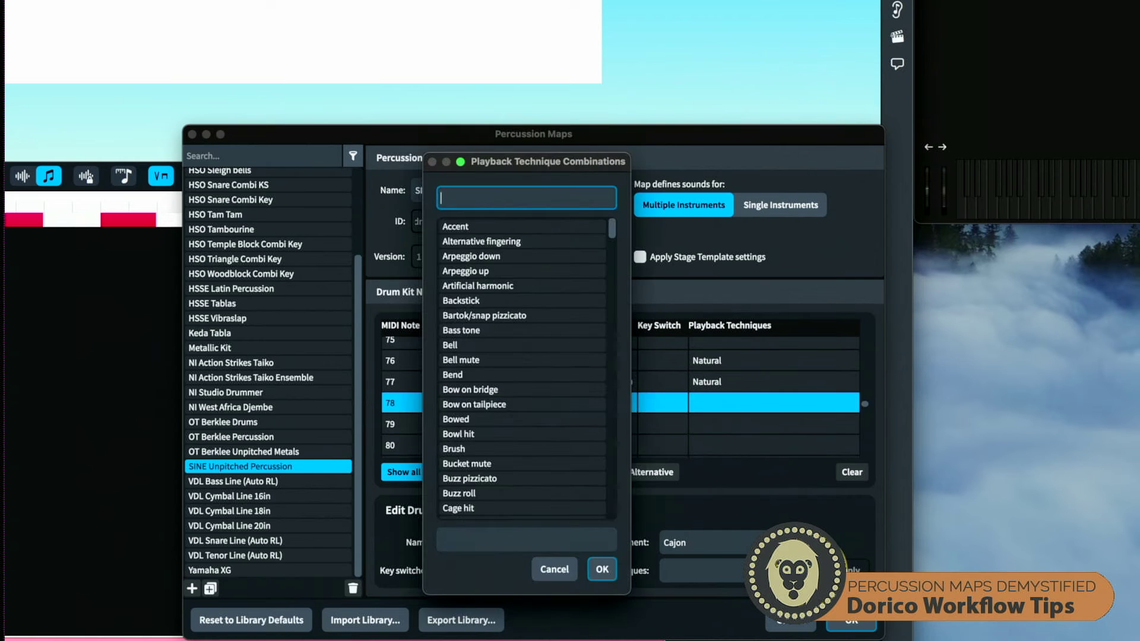
type("na")
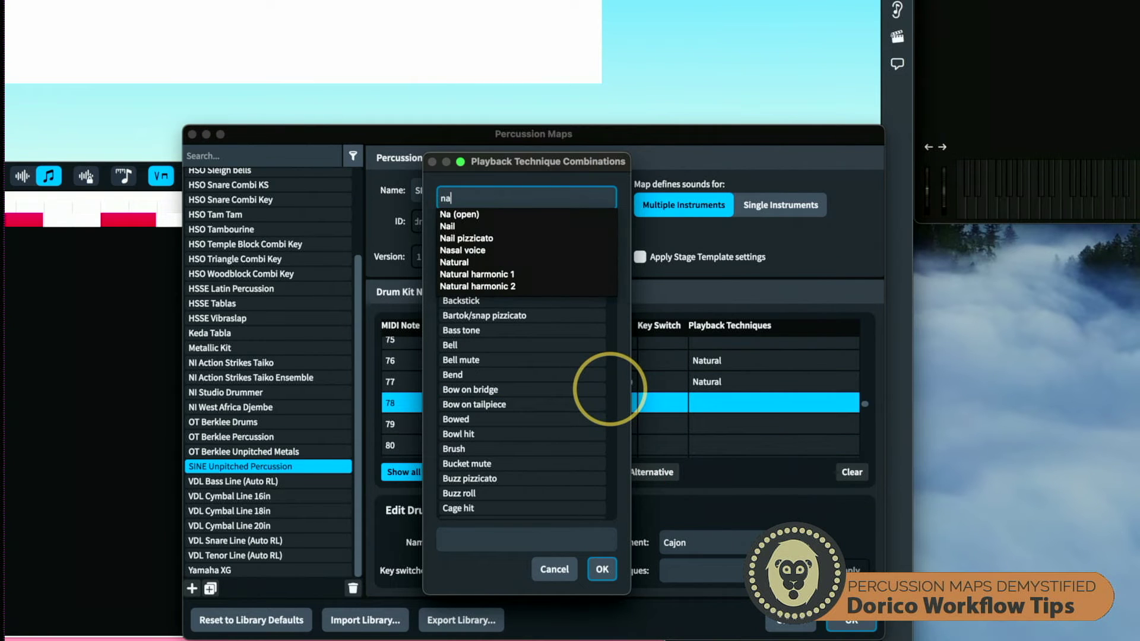
type("tu")
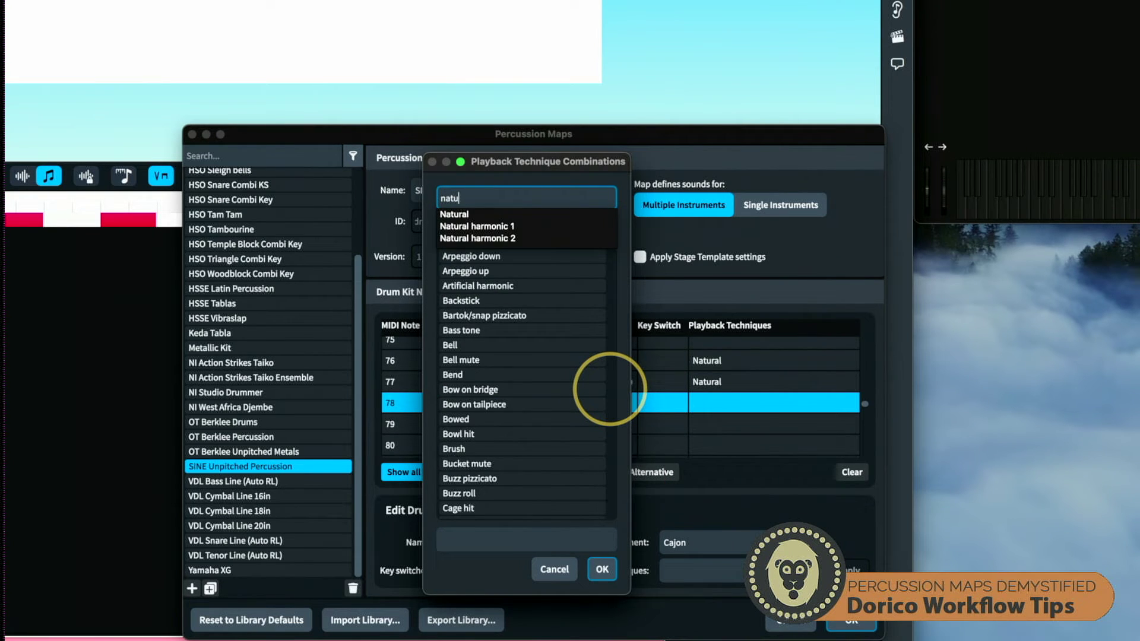
key("Return")
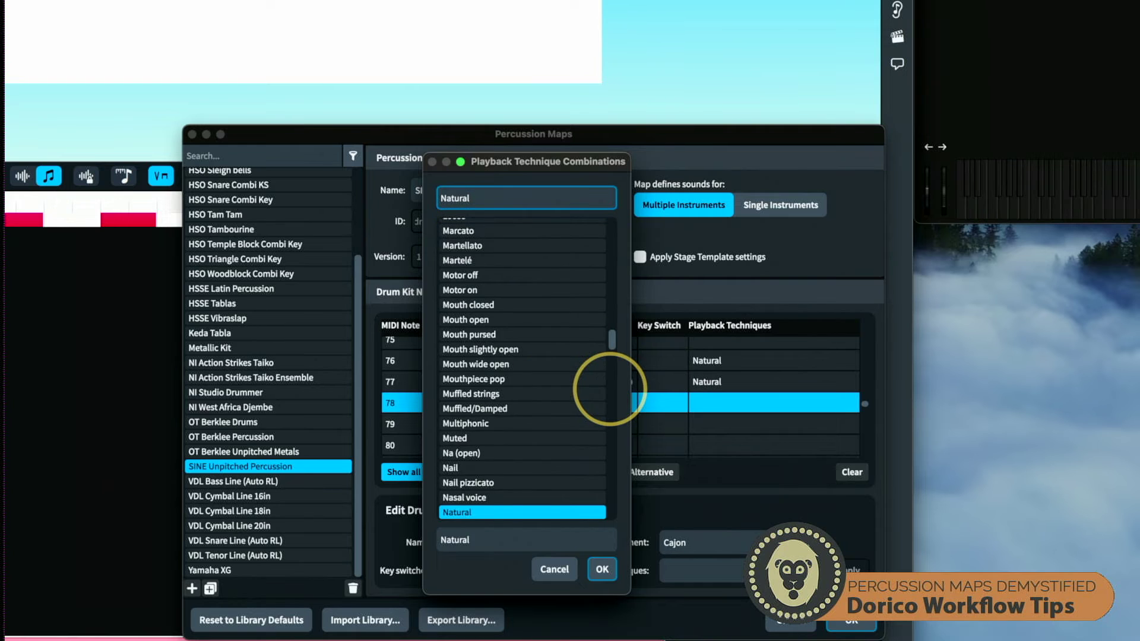
left_click(601, 570)
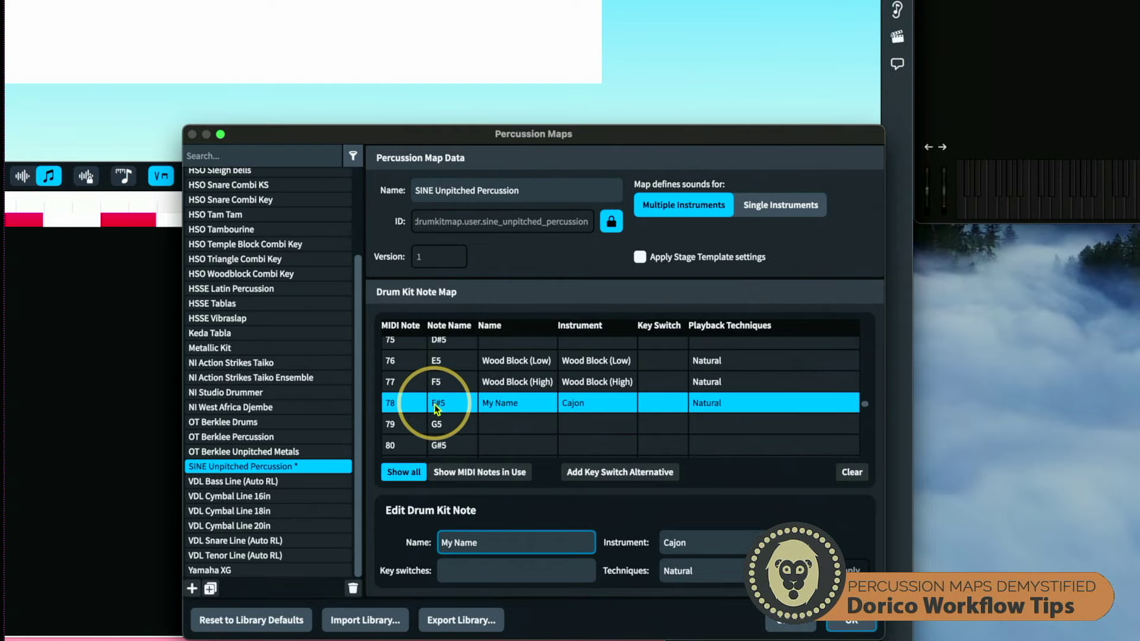
- Clear the demo Cajon entry from note 78 and scroll through the note list
scroll(444, 419, "down", 5)
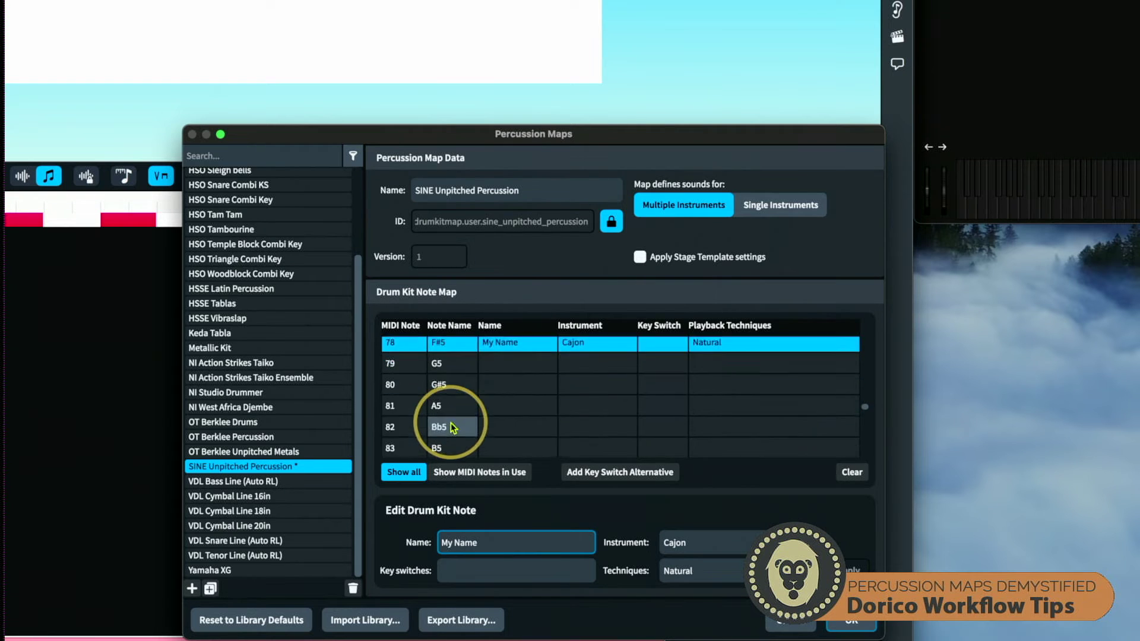
scroll(450, 424, "up", 4)
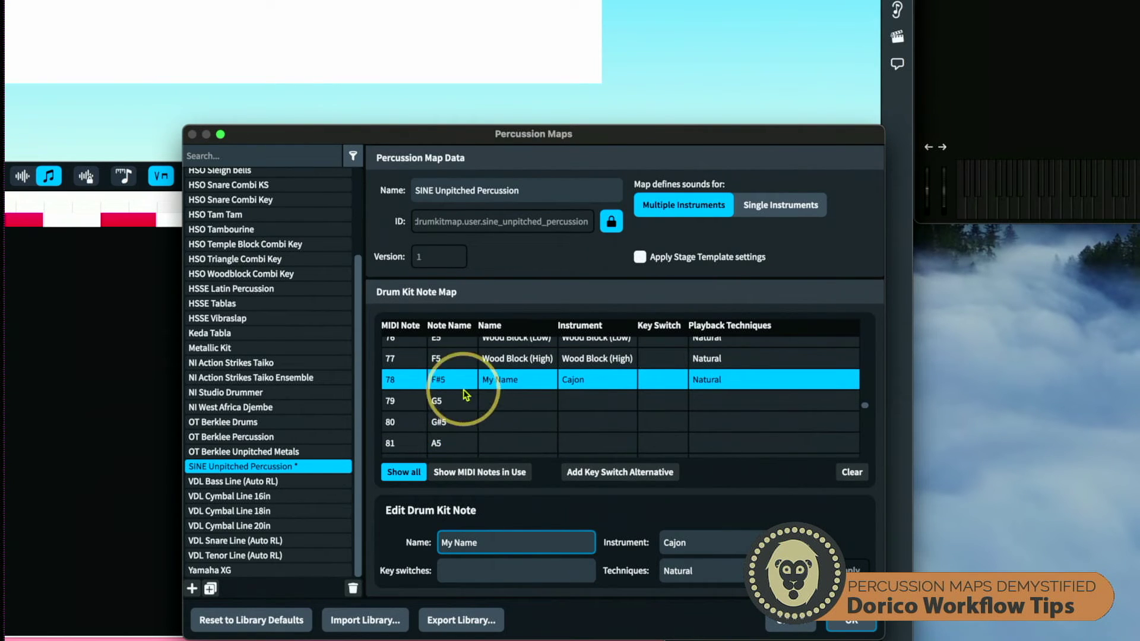
left_click(850, 474)
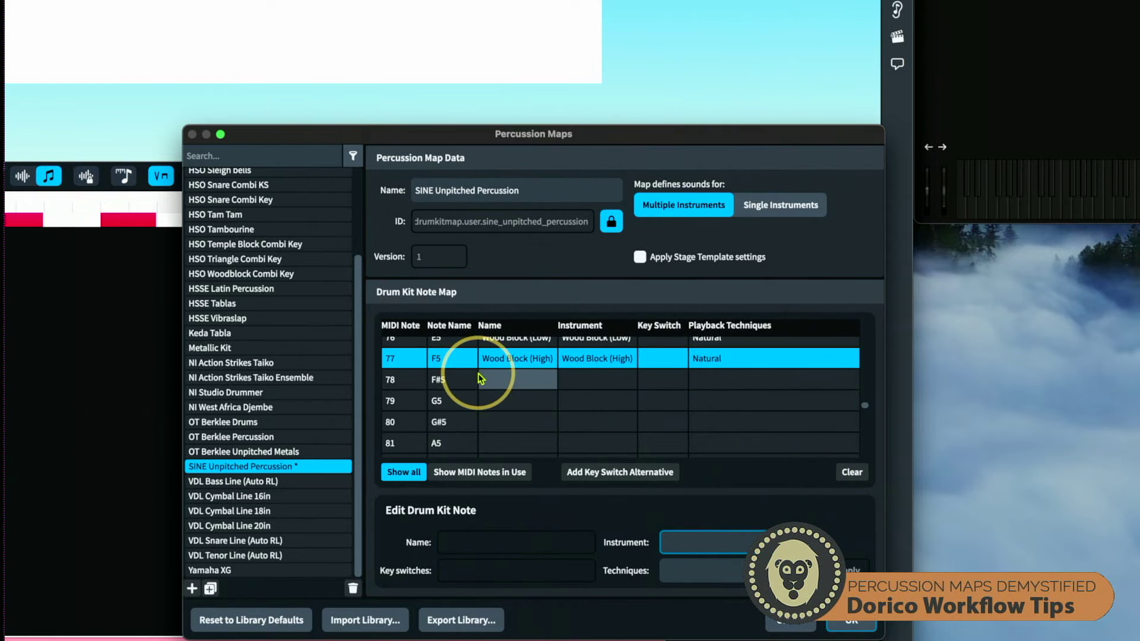
scroll(473, 409, "down", 5)
scroll(475, 414, "down", 2)
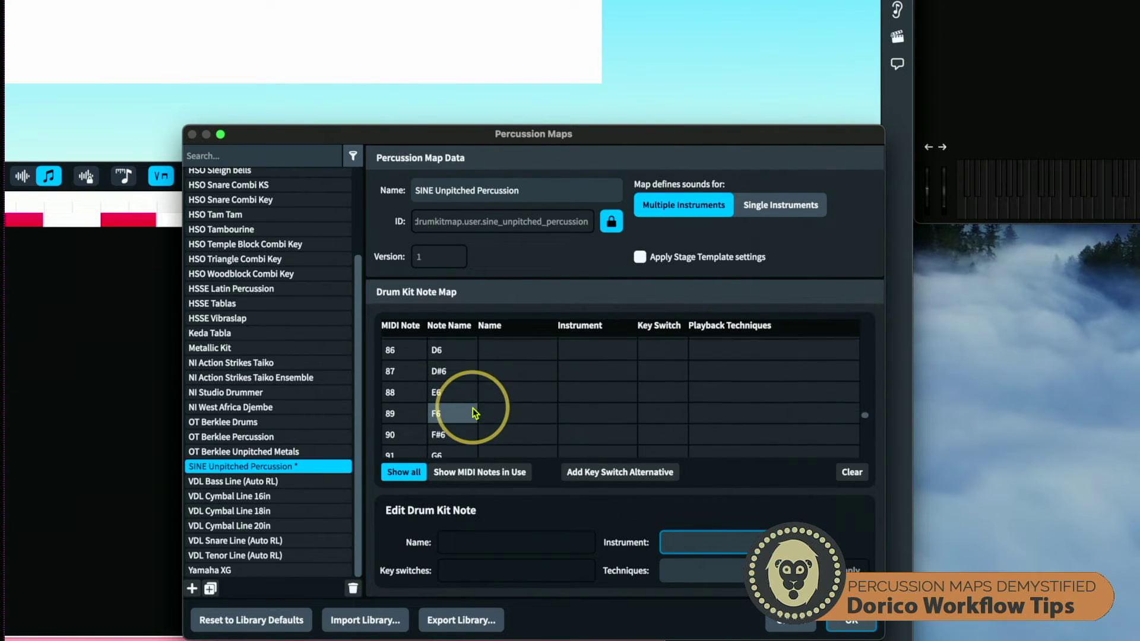
left_click(469, 404)
scroll(547, 412, "up", 6)
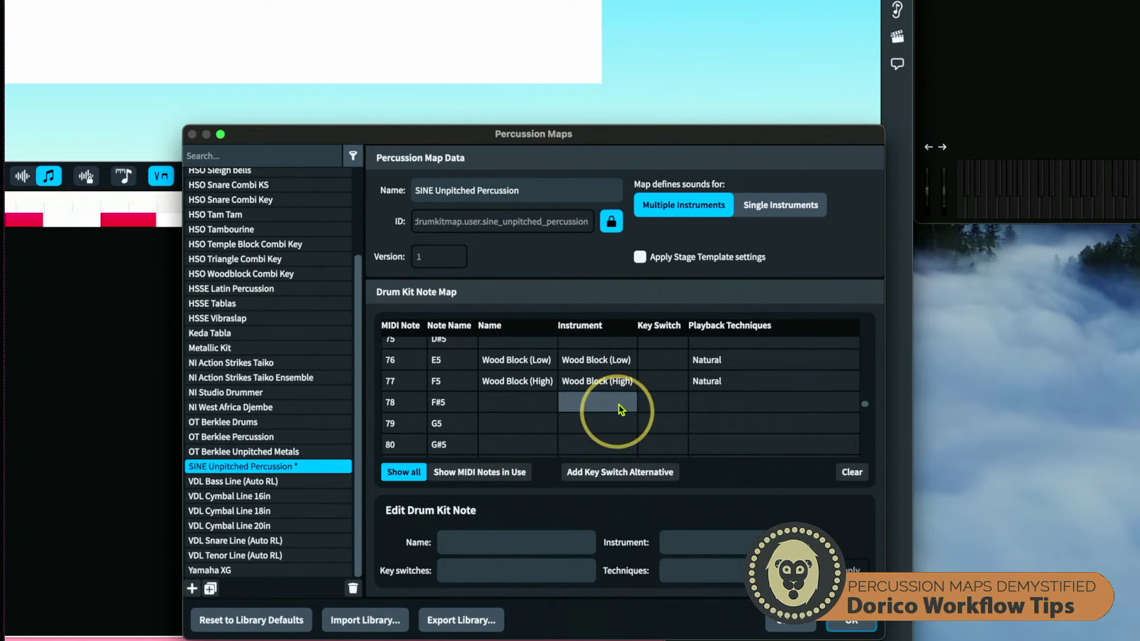
- Filter the note map to MIDI notes in use, leaving Wood Block (Low) 76 and (High) 77
left_click(489, 471)
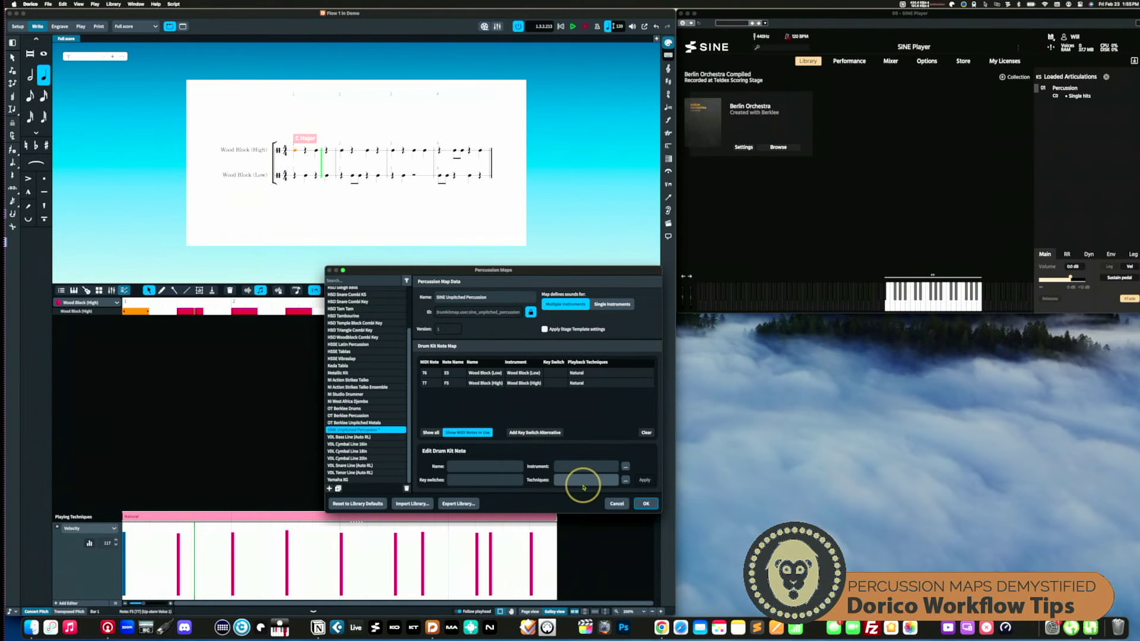
- Confirm the percussion map with OK and switch to Play mode
left_click(643, 504)
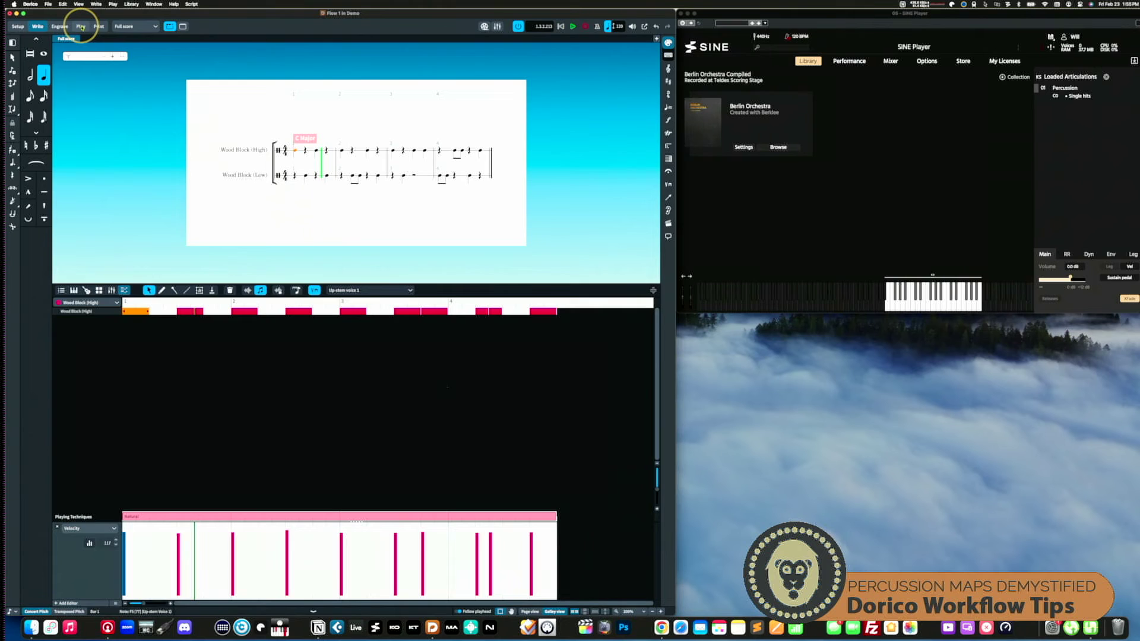
left_click(81, 27)
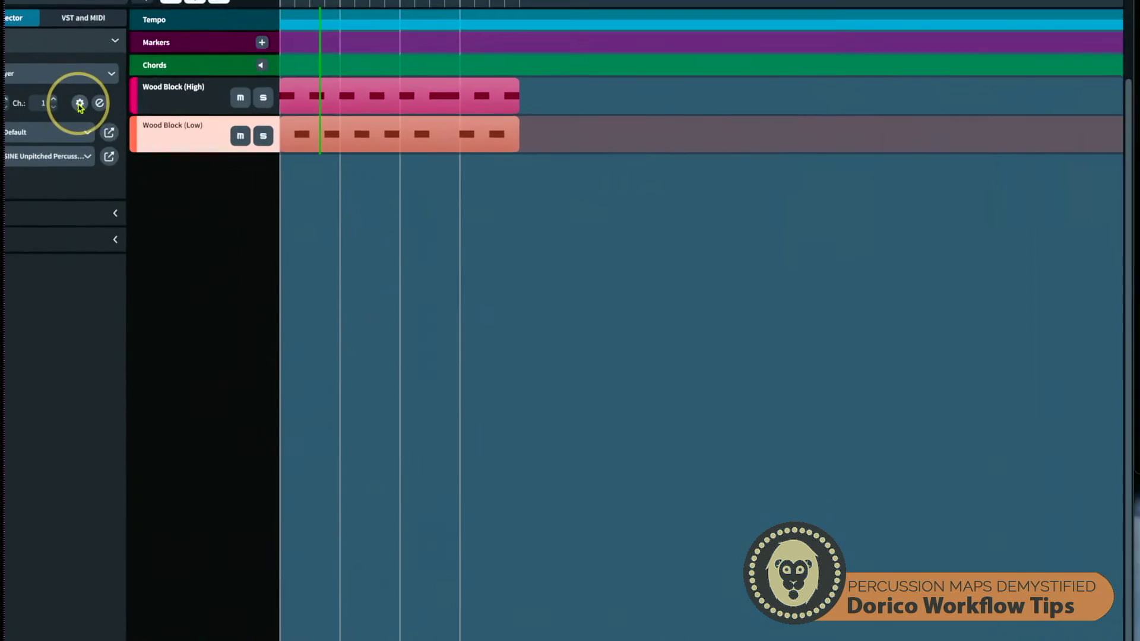
- In SINE Player's Endpoint Setup, set channel 1 (Wood Block High) to SINE Unpitched Percussion and confirm
left_click(79, 103)
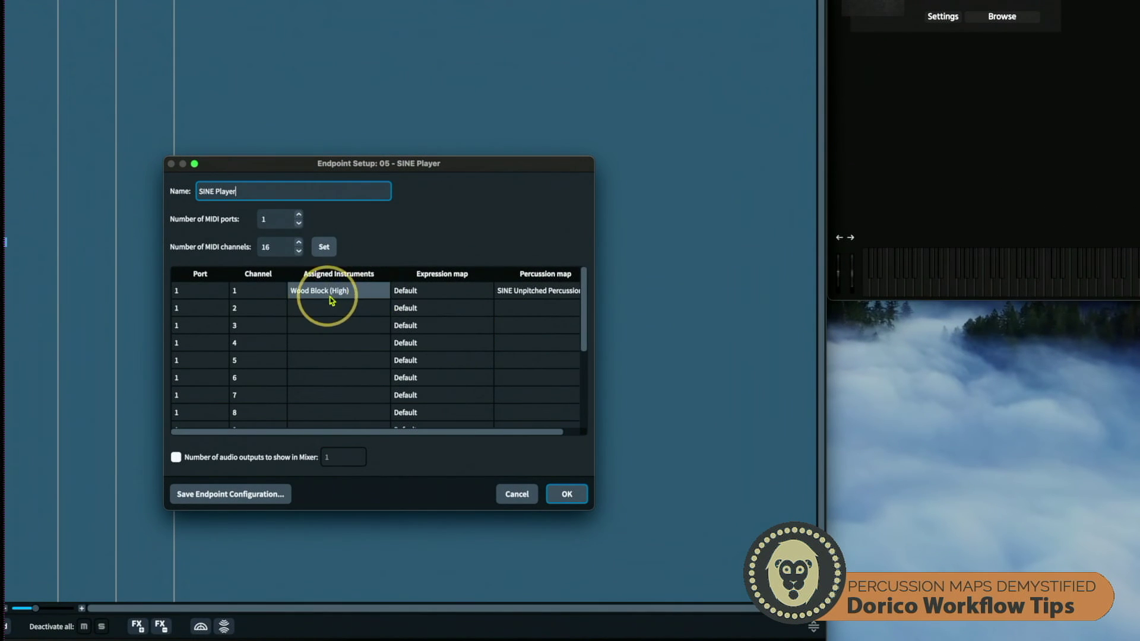
double_click(540, 292)
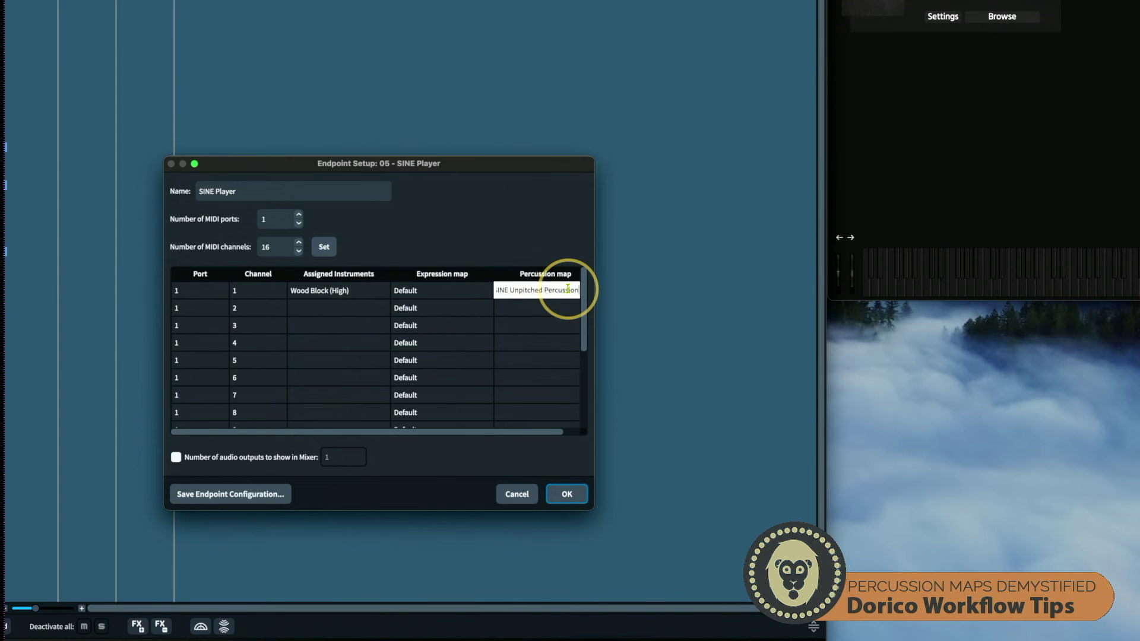
left_click_drag(565, 438, 593, 428)
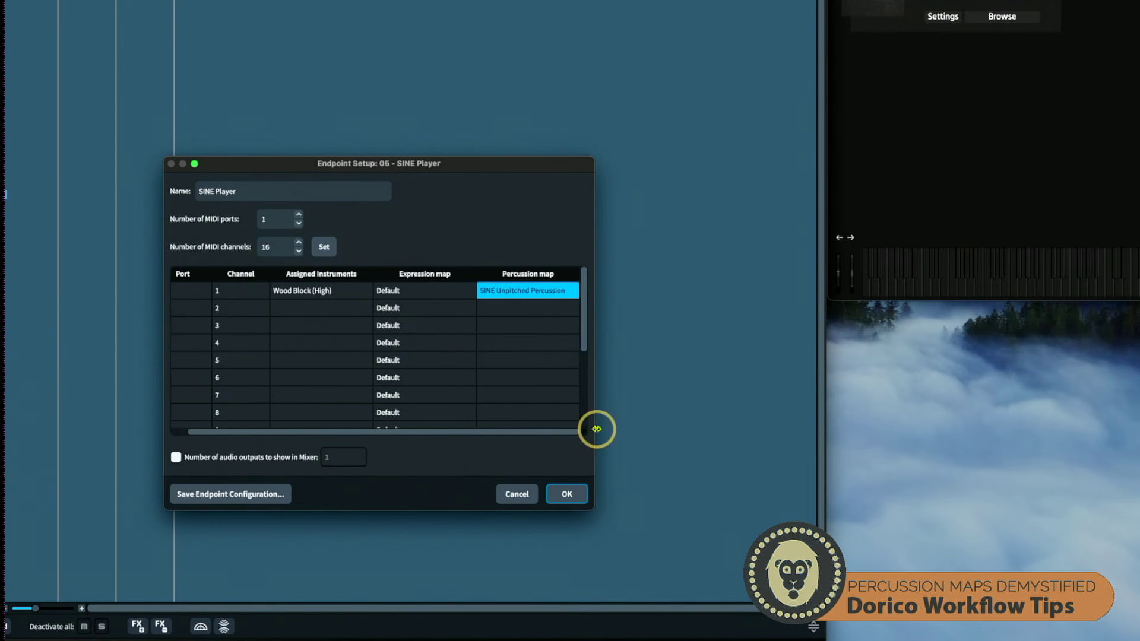
double_click(577, 291)
left_click(573, 290)
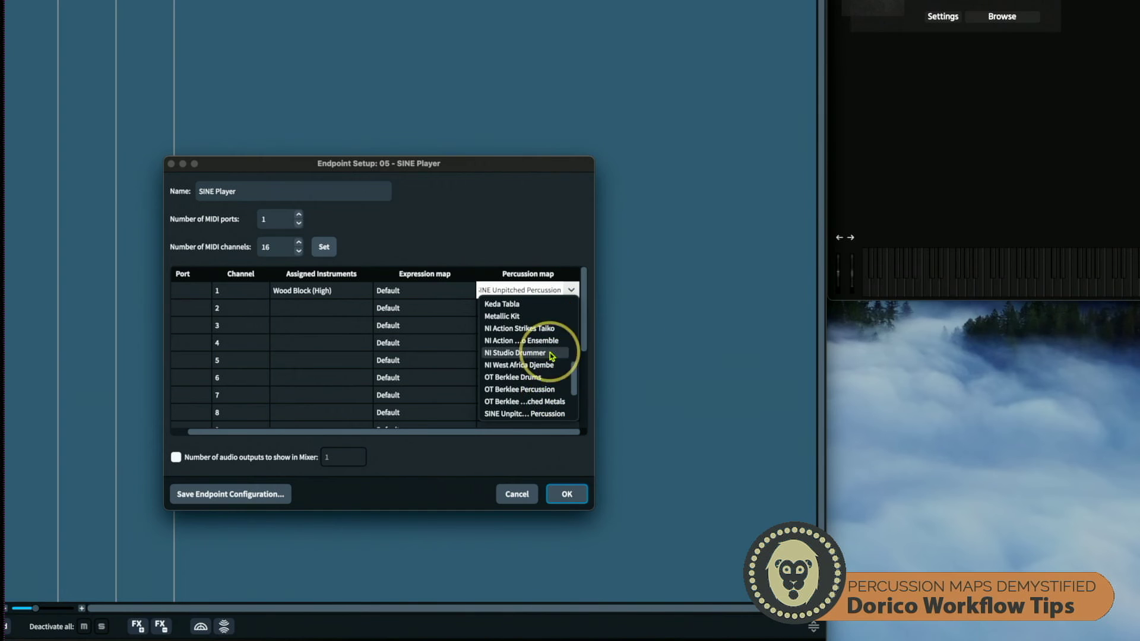
left_click(539, 416)
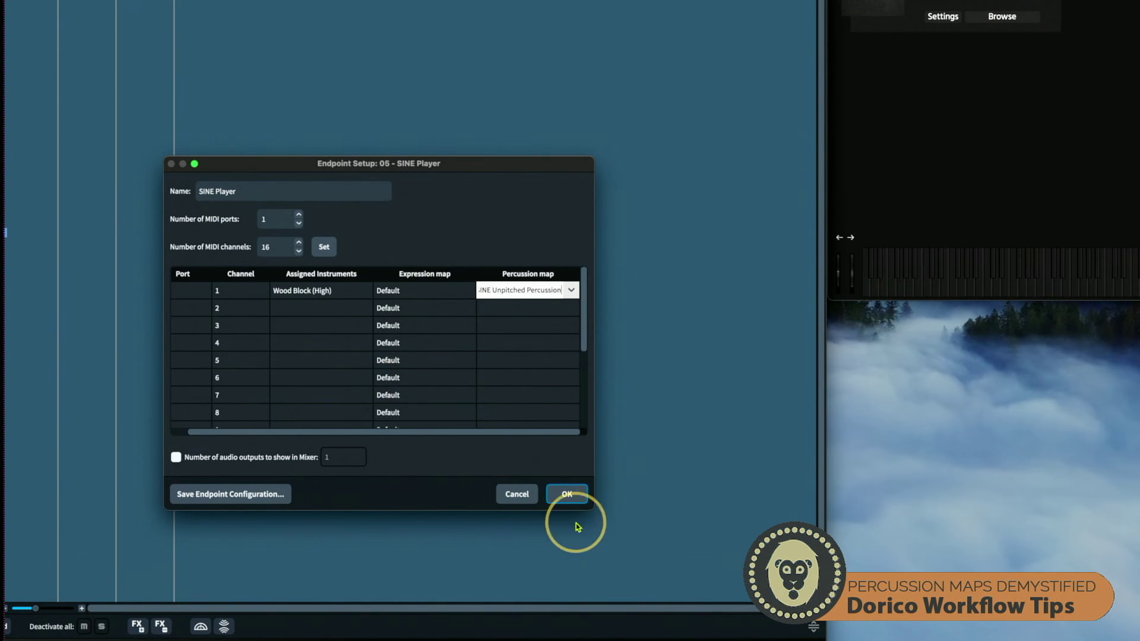
left_click(567, 494)
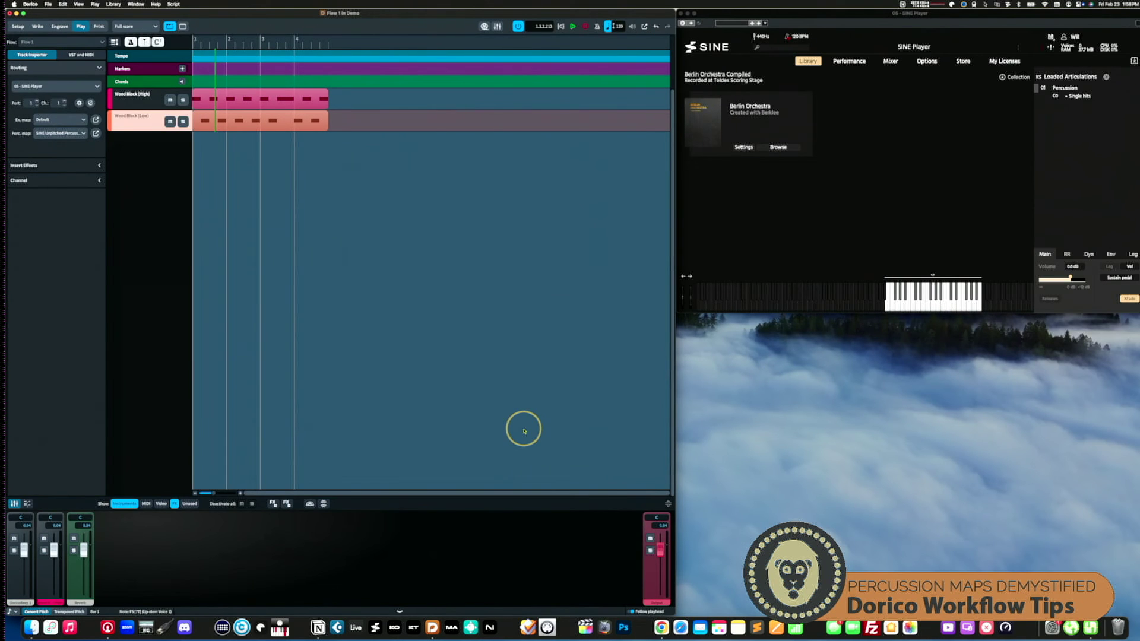
- Switch back to Write mode to view the two wood block staves
left_click(38, 27)
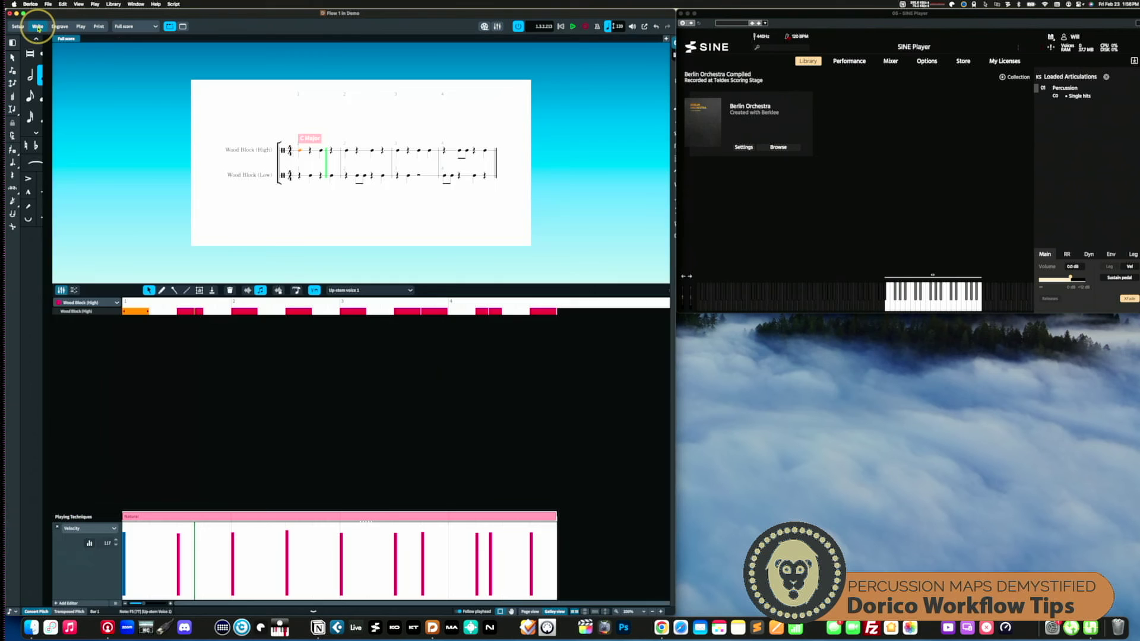